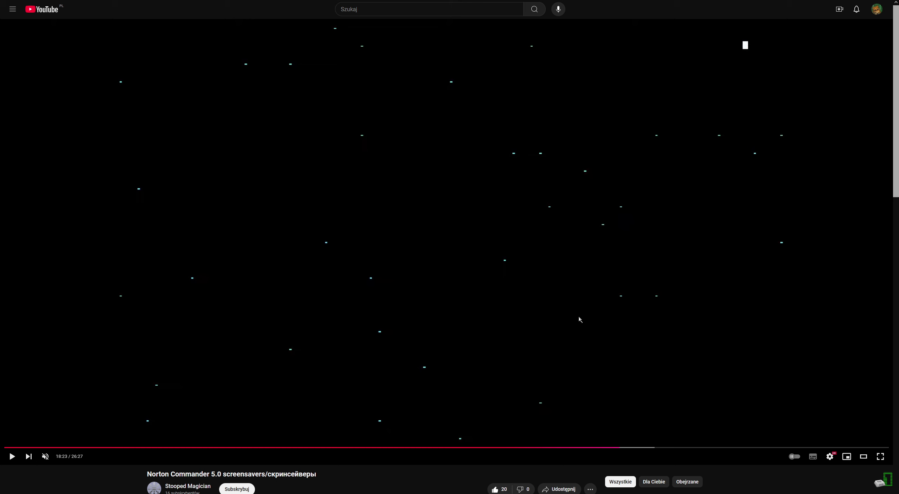
Switch from the browser video to the Windows screen saver settings and open the configuration of Blanker ScreenSaver.
key("alt+Left")
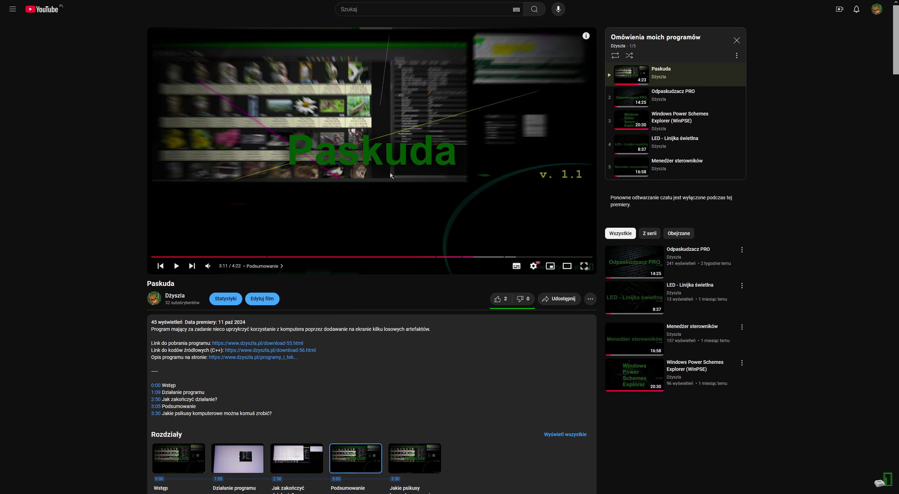
key("alt+Tab")
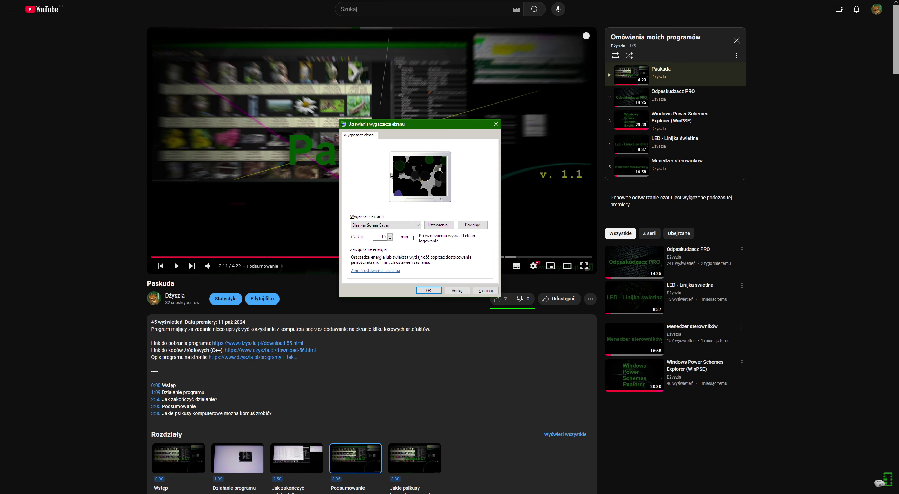
left_click(444, 228)
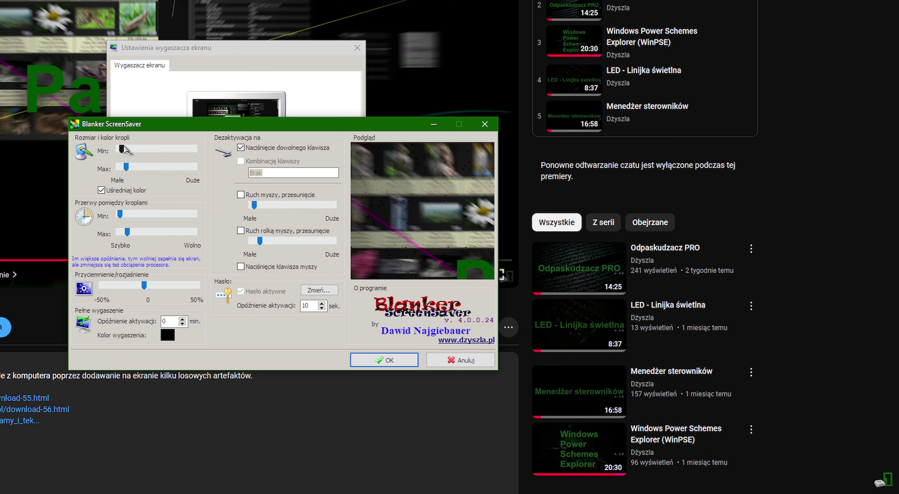
Set the drop size to about 20% minimum and 60% maximum of the scale, and both drop intervals to the fastest setting.
left_click_drag(127, 149, 195, 150)
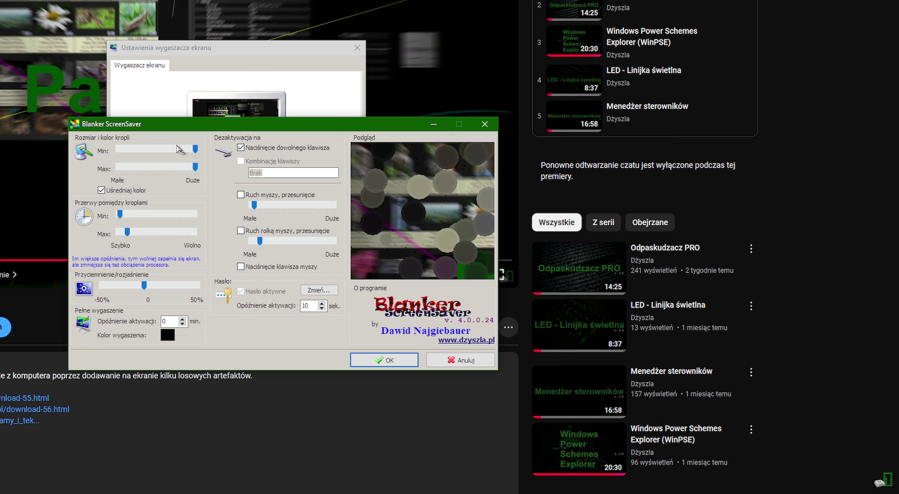
left_click_drag(195, 149, 133, 158)
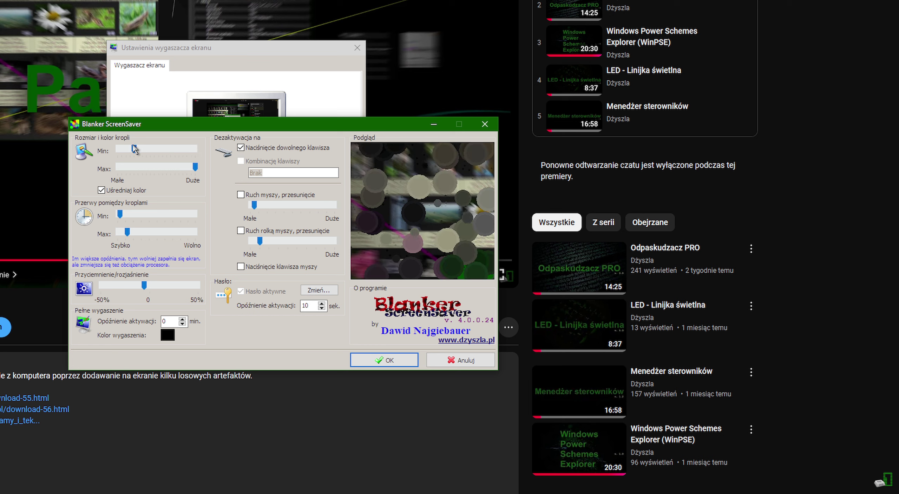
left_click_drag(195, 167, 162, 167)
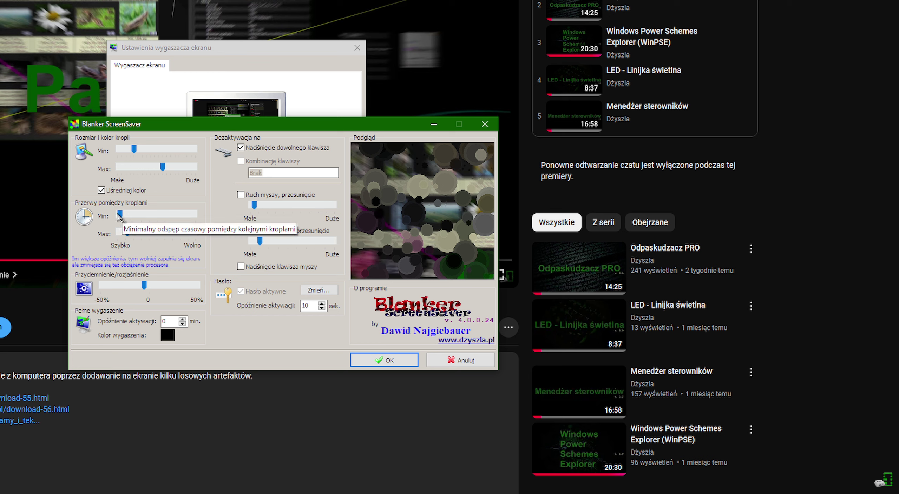
left_click_drag(120, 214, 177, 215)
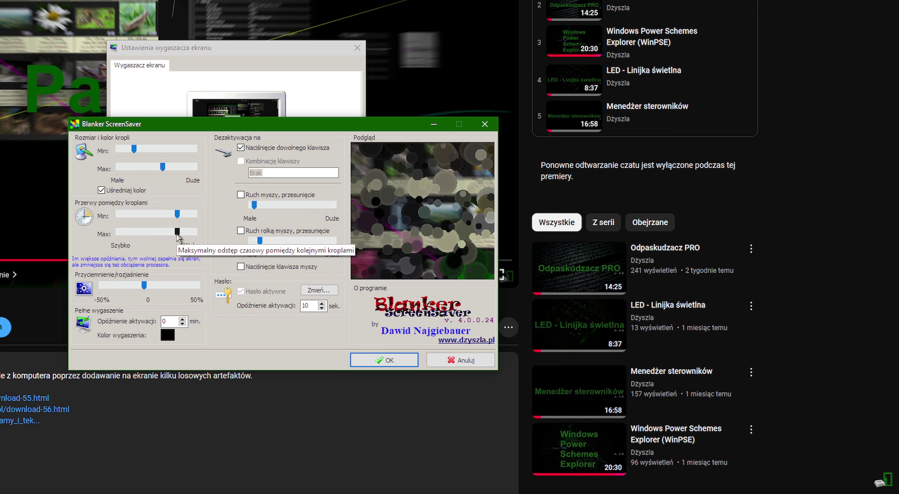
left_click_drag(177, 232, 120, 232)
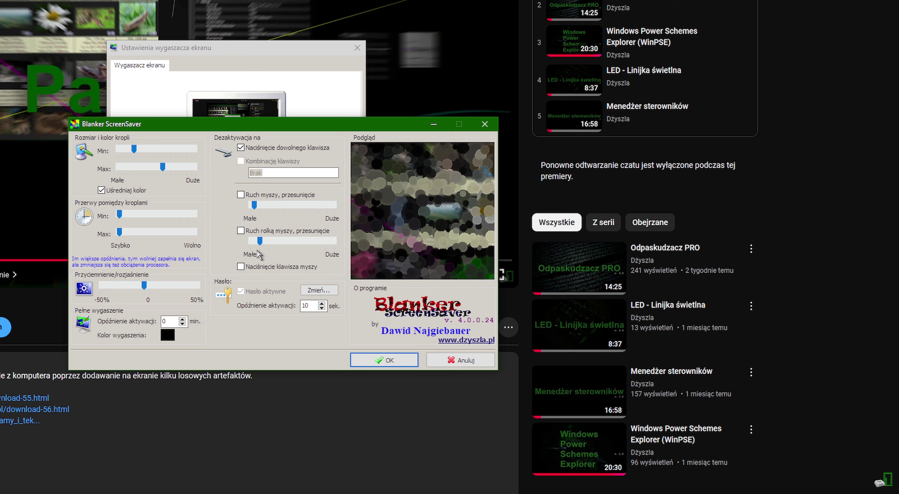
Try the darkening and brightening of the drops towards -50% and at 50%, and return it to just below 0.
left_click_drag(144, 285, 115, 285)
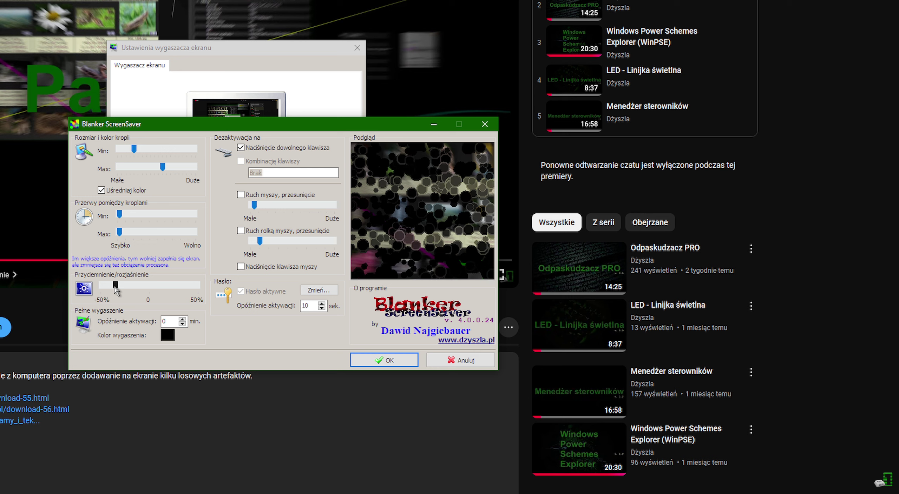
left_click_drag(115, 286, 199, 298)
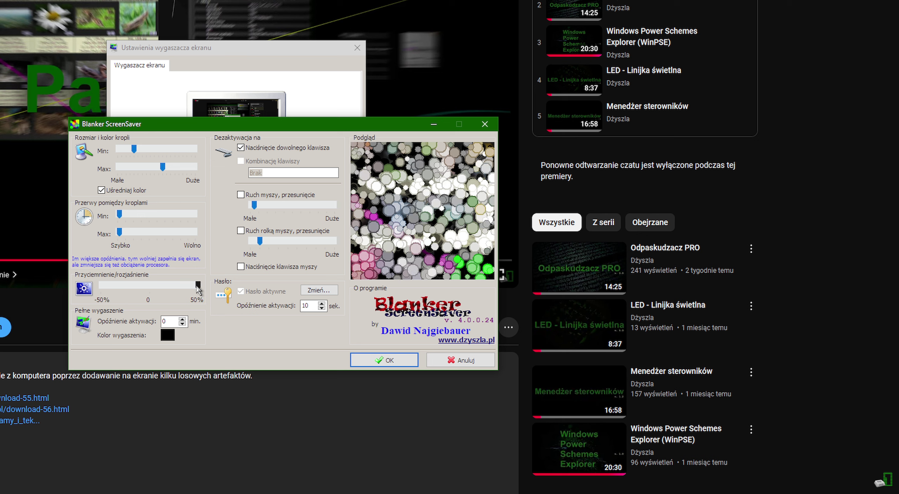
left_click_drag(198, 290, 142, 287)
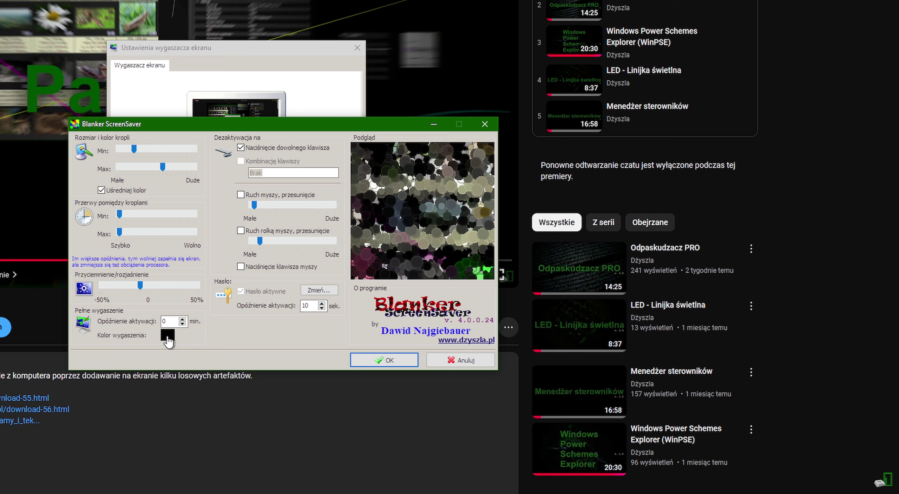
left_click(168, 336)
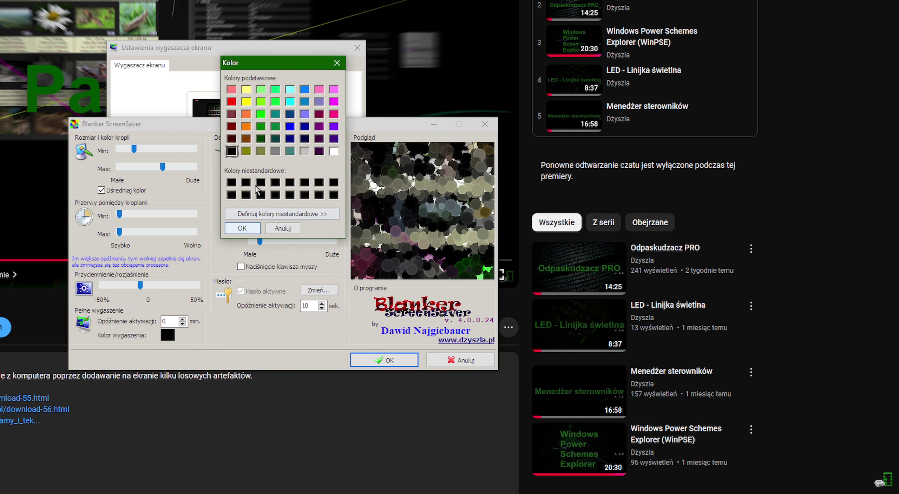
left_click(334, 151)
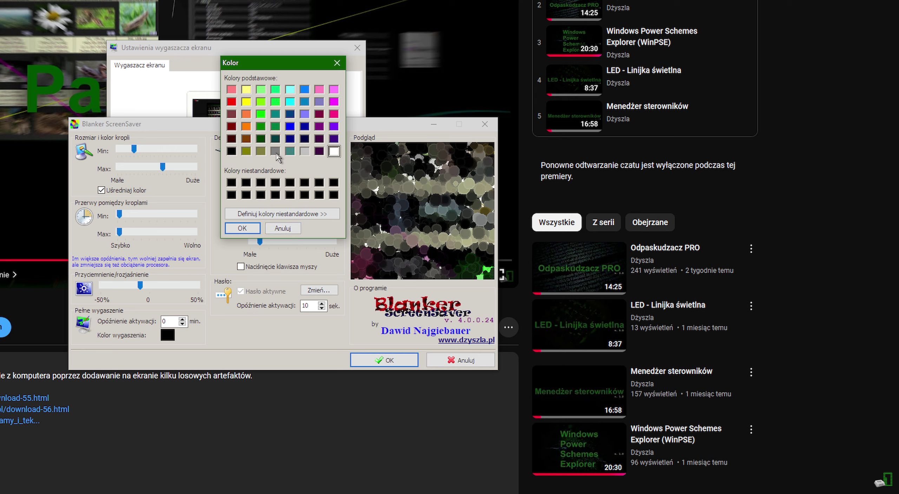
left_click(283, 228)
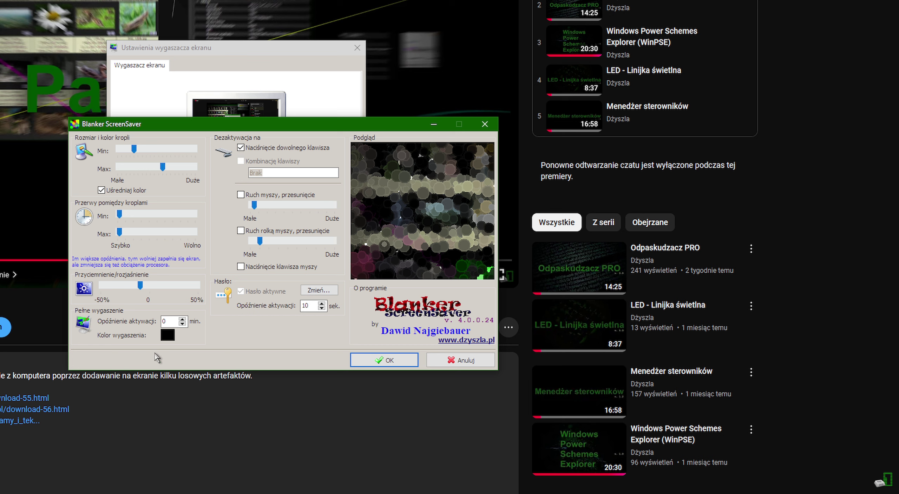
Restart the drop preview and compare the drops with colour averaging (Uśredniaj kolor) turned off and back on.
left_click(405, 221)
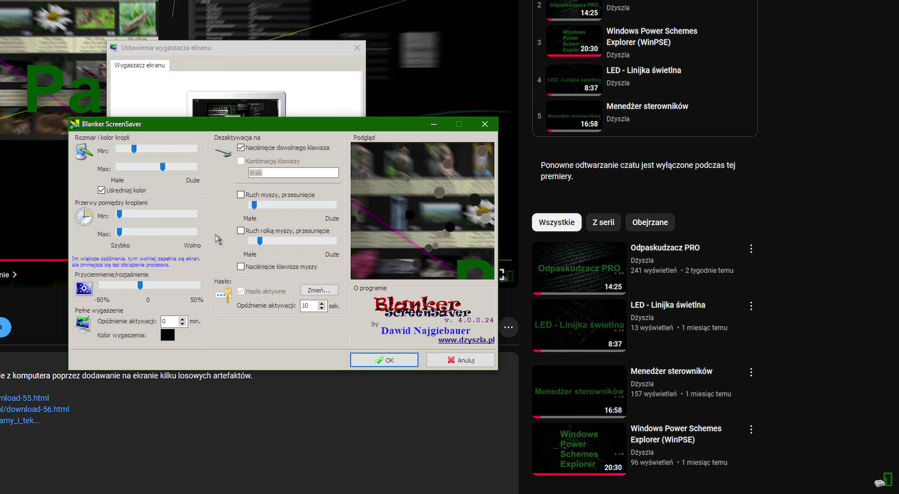
left_click(123, 190)
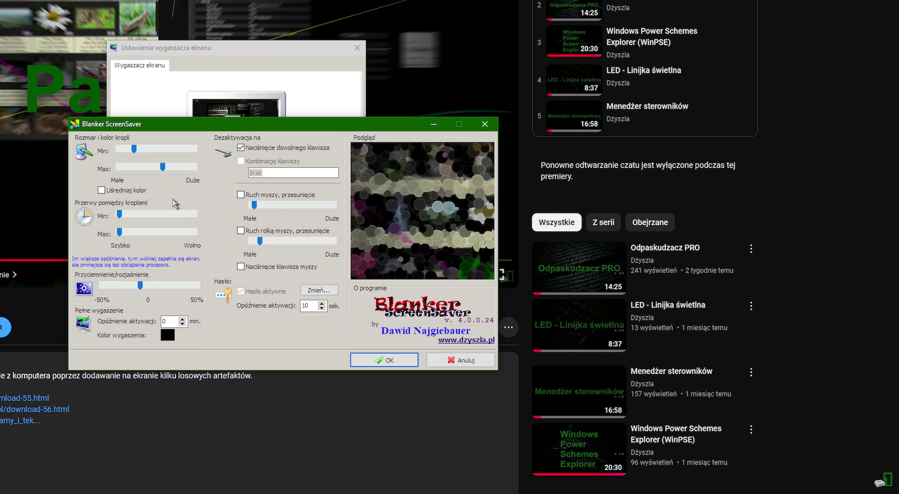
left_click(128, 191)
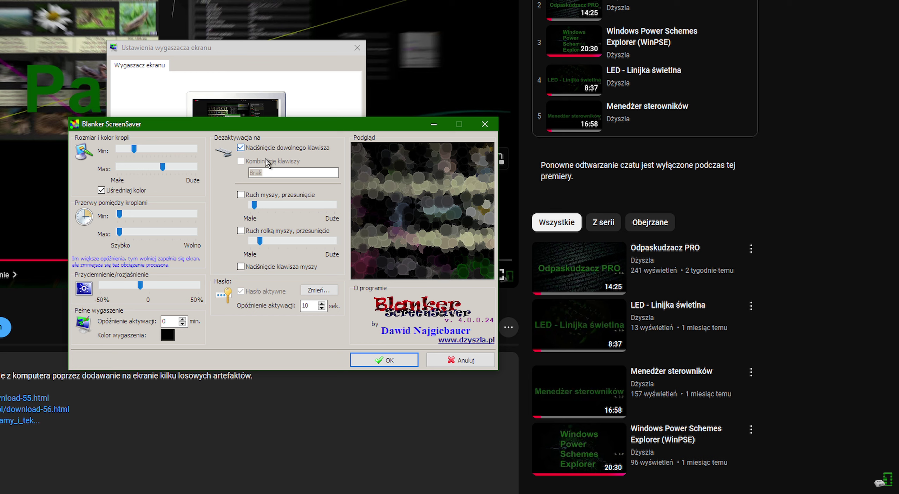
Turn off deactivation on any key, enable the key combination set to Ctrl + Alt + P, and disable the combination again.
left_click(271, 147)
left_click(269, 161)
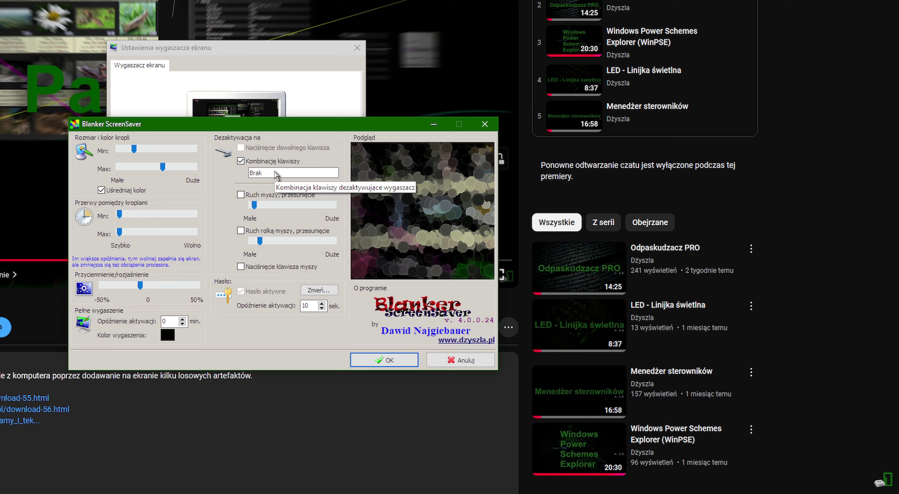
key("o")
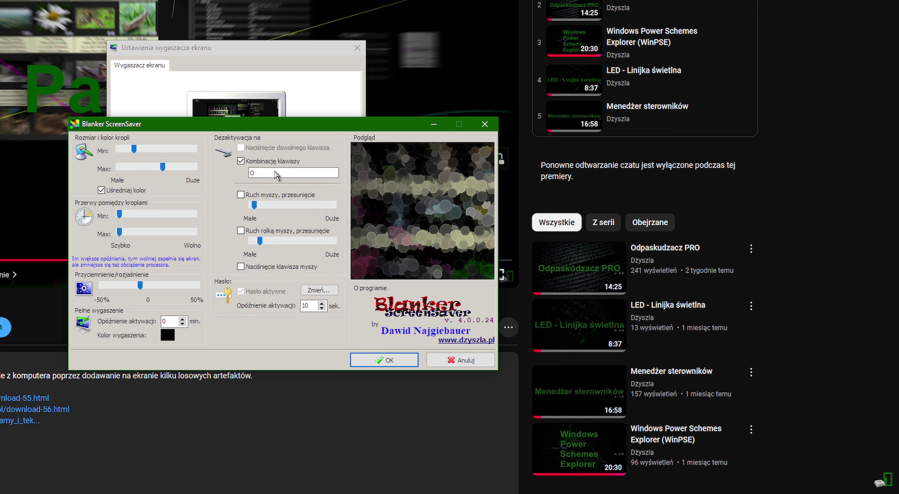
key("ctrl+alt+p")
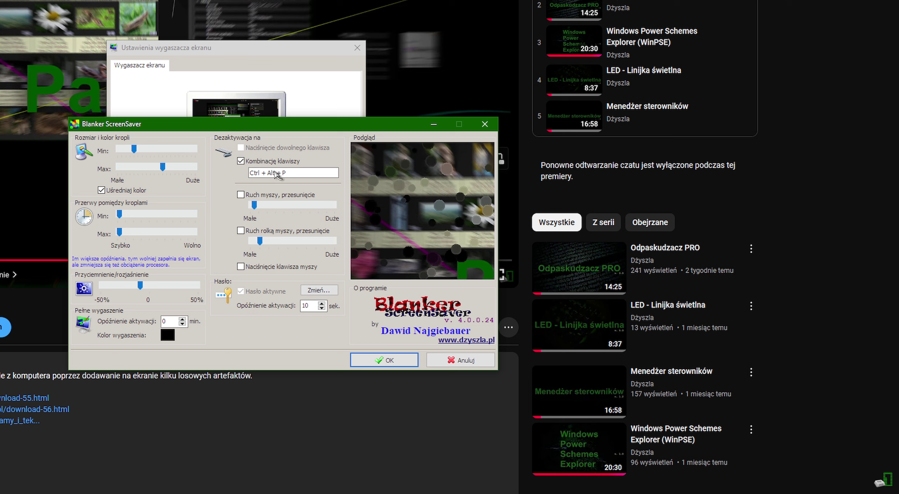
left_click(272, 161)
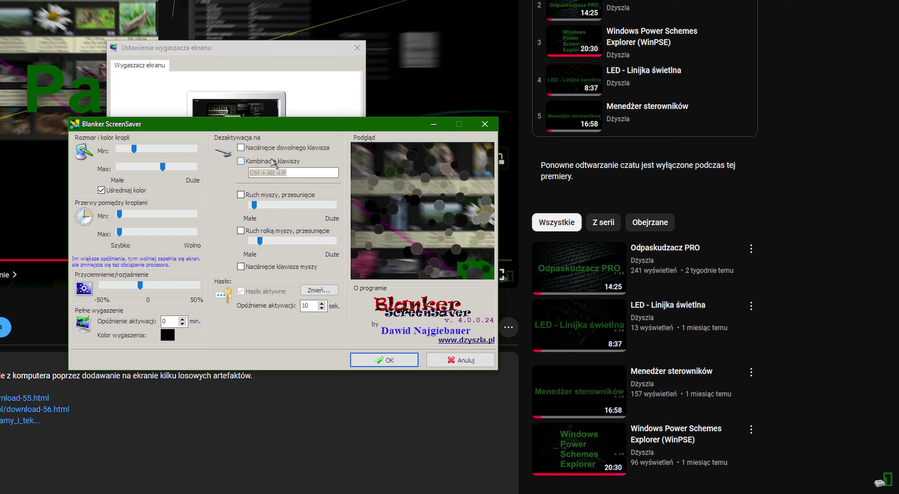
Try deactivation on mouse movement and on wheel movement, leaving only mouse button deactivation (Naciśnięcie klawisza myszy) enabled.
left_click(269, 196)
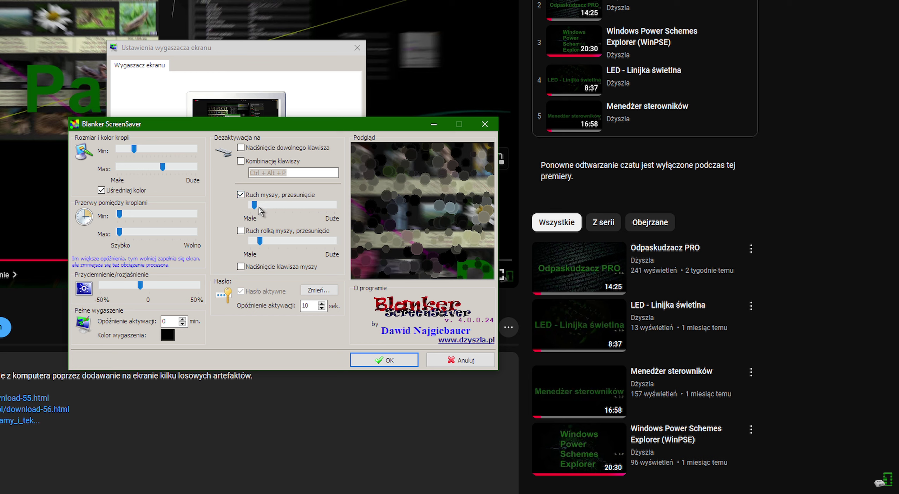
left_click(290, 200)
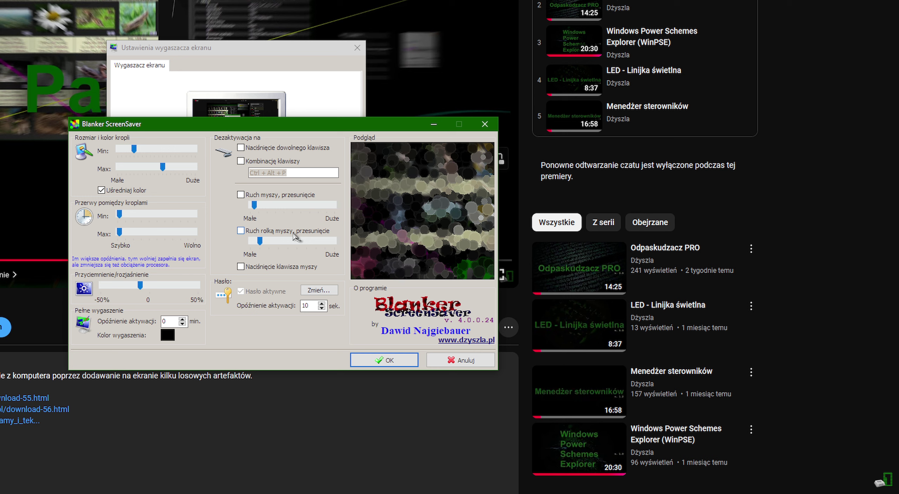
left_click(296, 235)
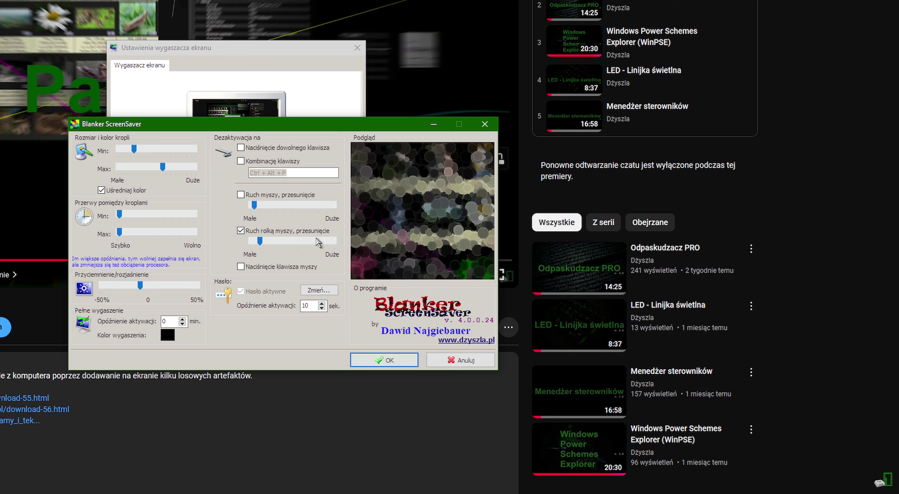
left_click(300, 233)
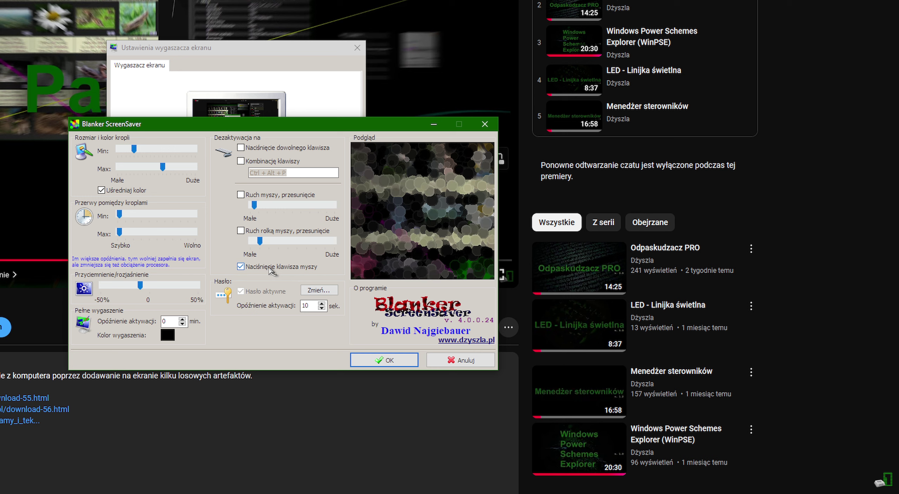
key("Tab")
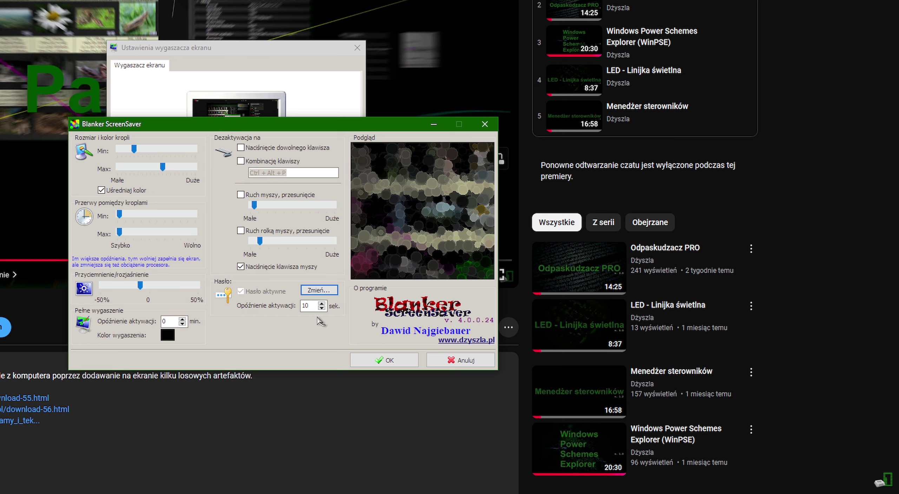
Open and cancel the password change dialog, set the password activation delay to 5 seconds and save the screen saver configuration.
left_click(329, 291)
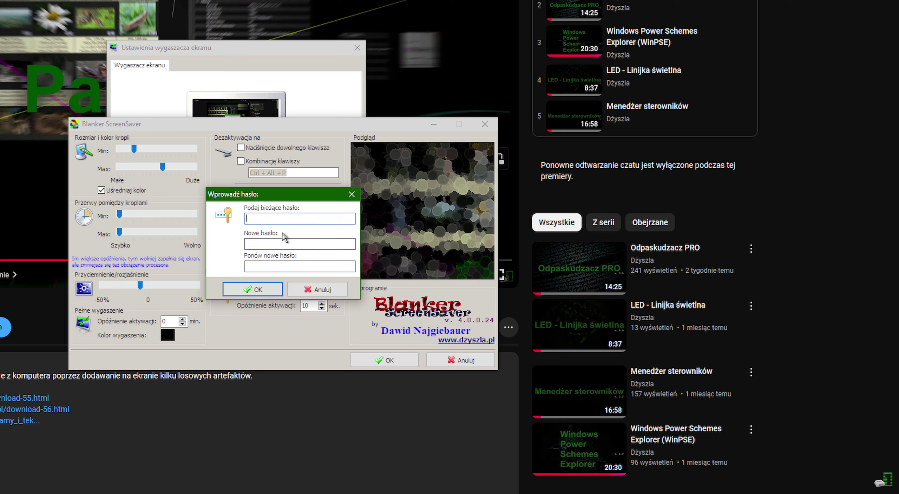
left_click(310, 291)
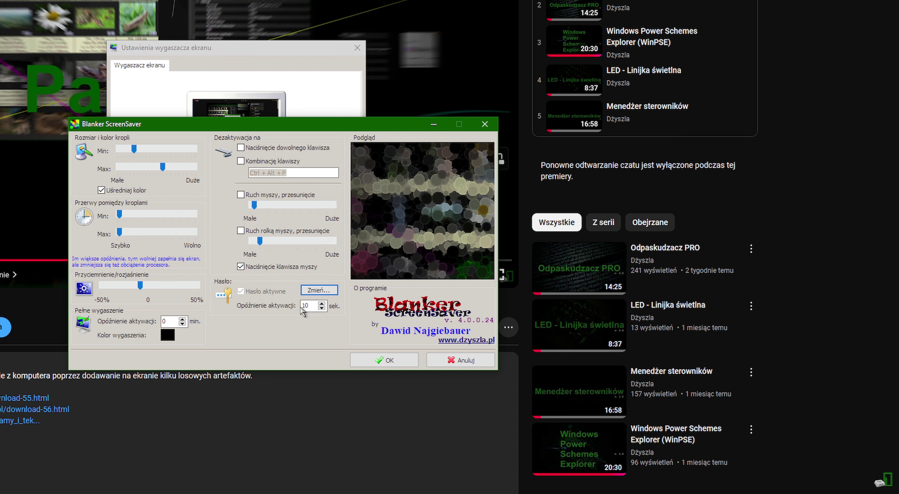
left_click(311, 306)
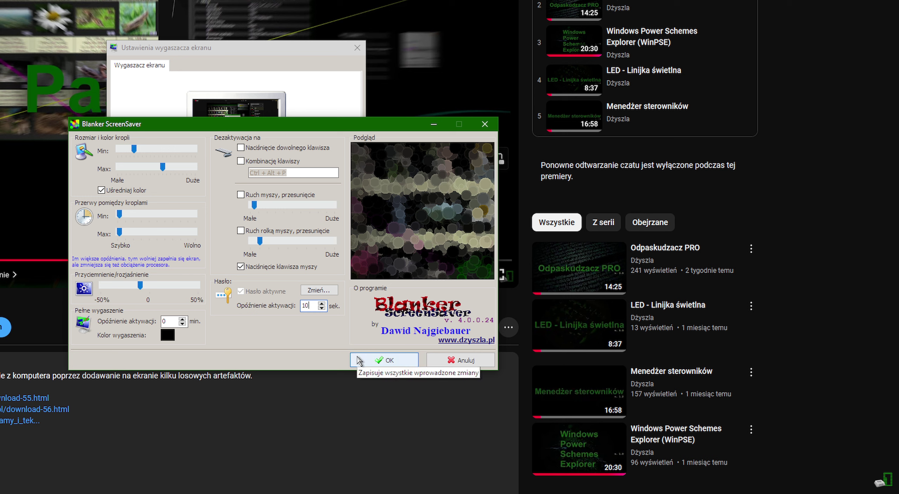
left_click(322, 309)
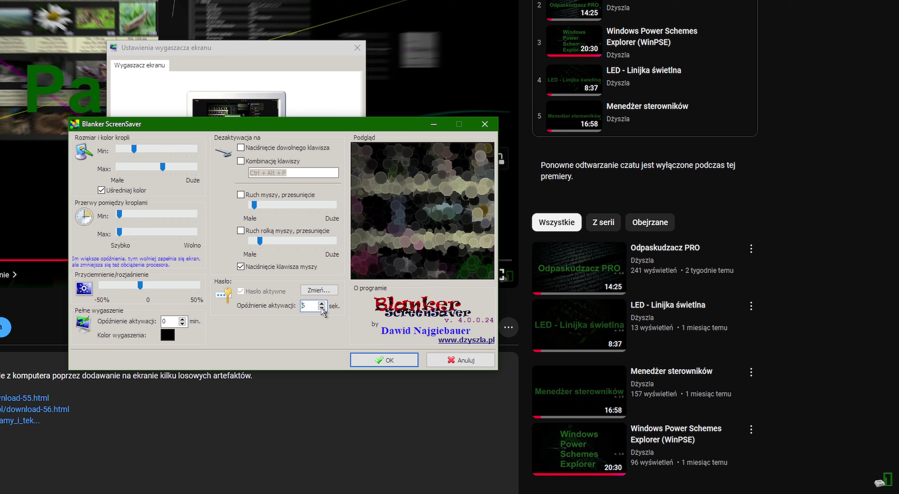
left_click(384, 360)
Preview Blanker ScreenSaver on the full screen, wake it with the mouse after the delay and dismiss the password prompt.
left_click(334, 209)
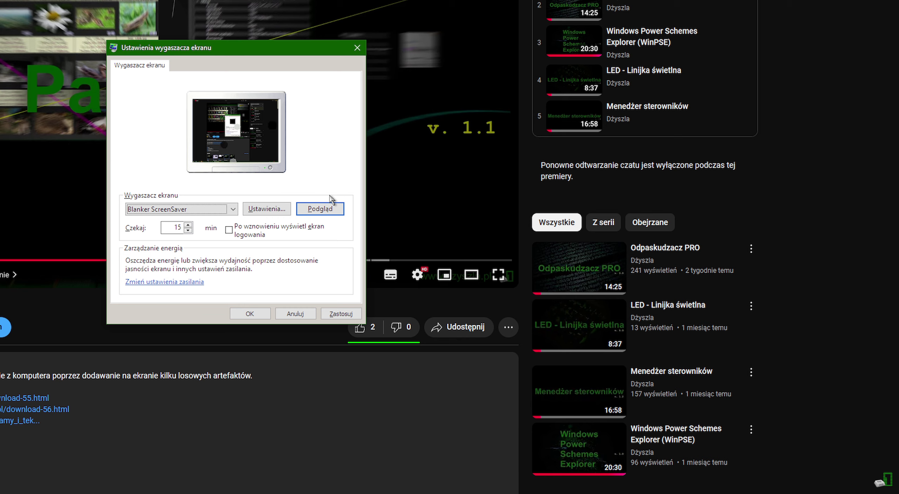
left_click(326, 209)
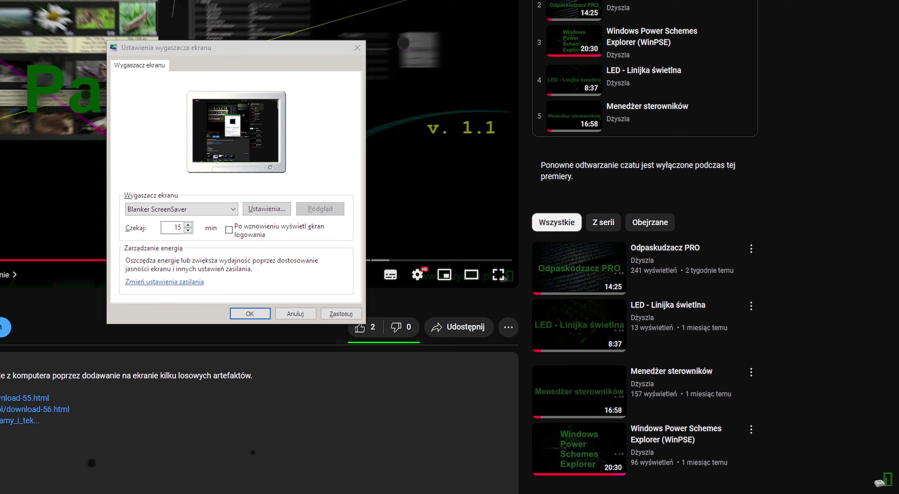
left_click(267, 209)
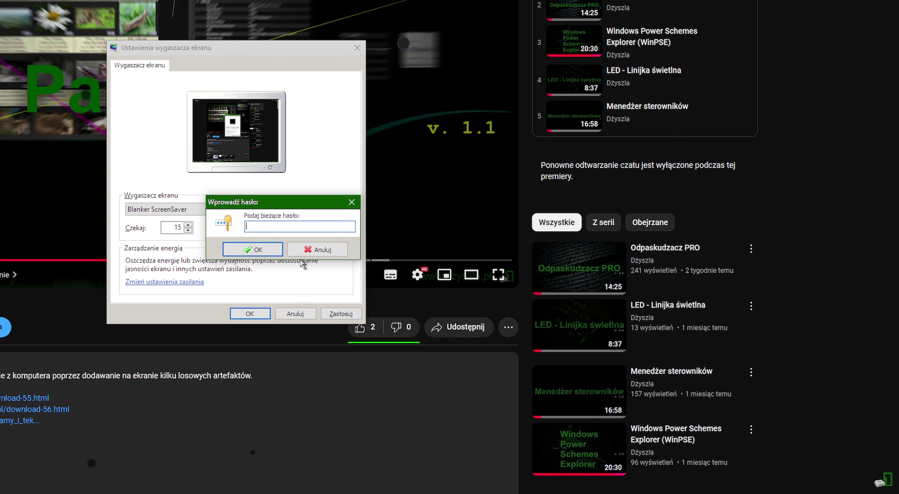
key("Escape")
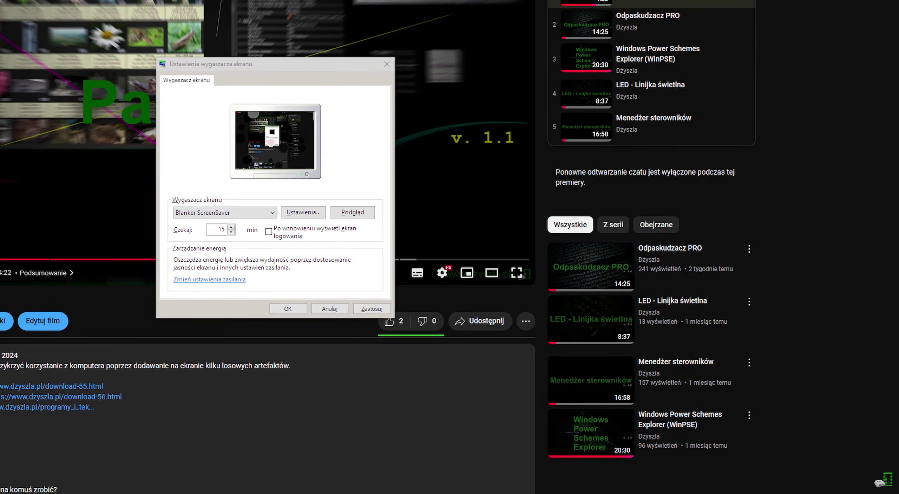